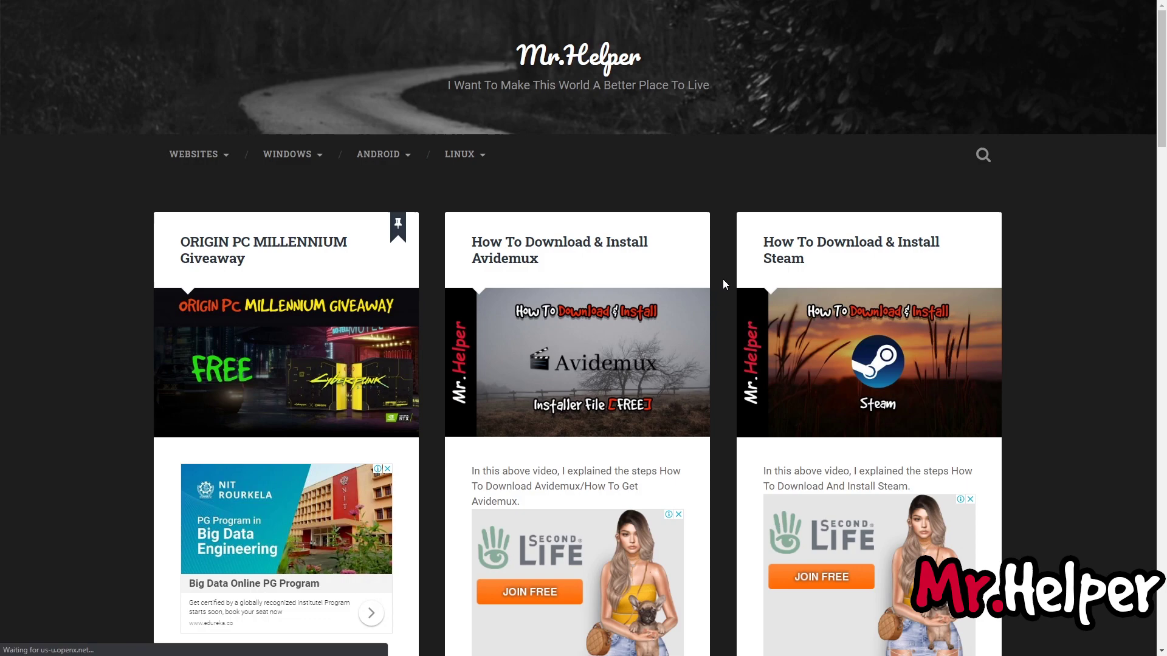
Go through WINDOWS > Programs to the Avidemux category to reach the How To Download & Install Avidemux post
mouse_move(291, 161)
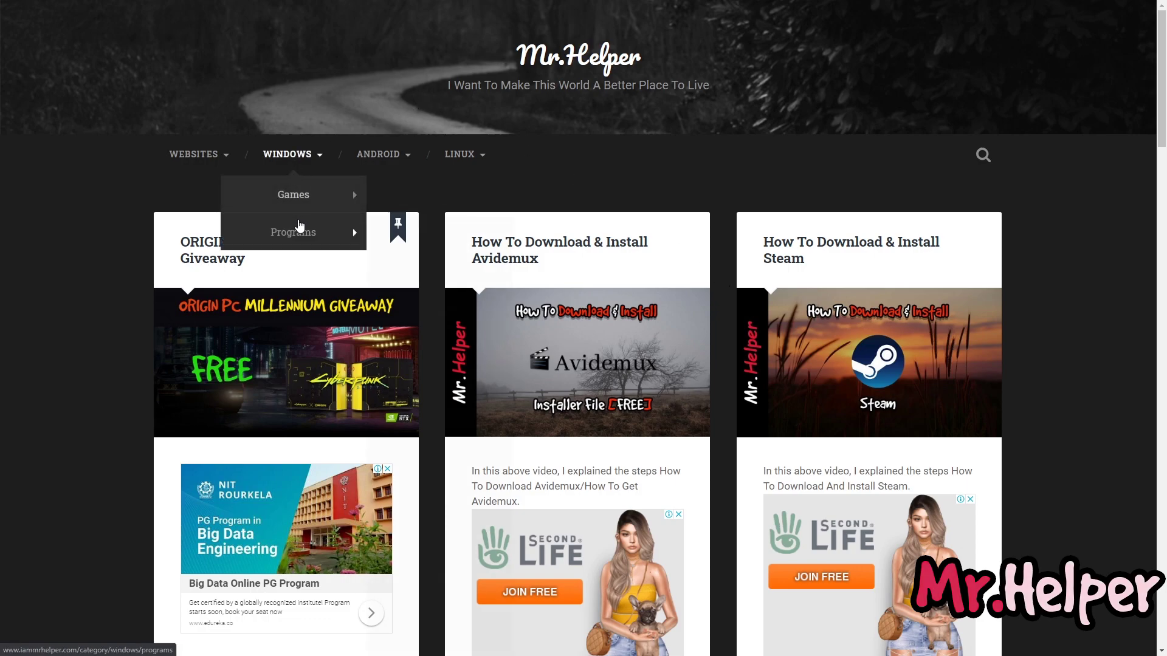
mouse_move(312, 240)
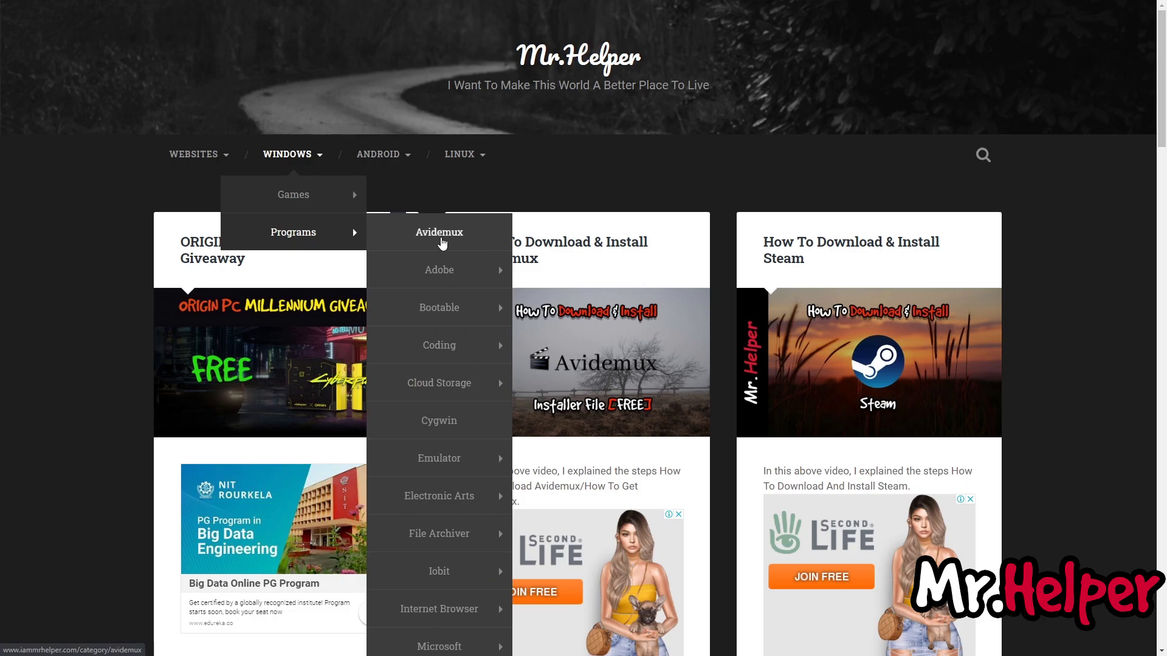
click(442, 242)
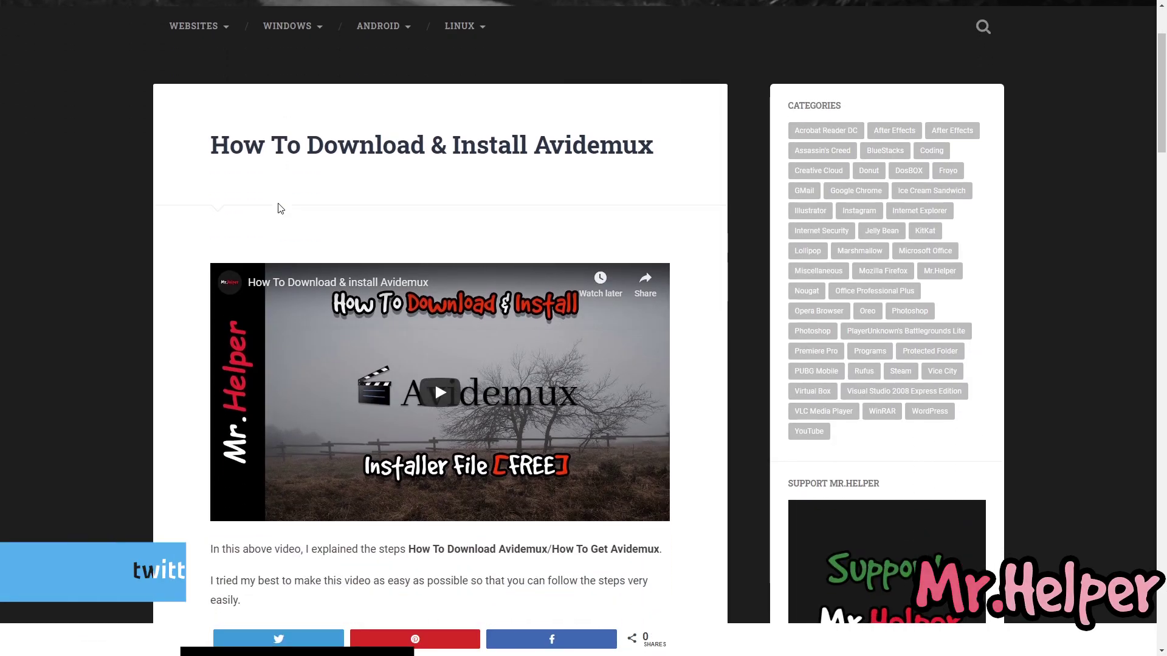
scroll(282, 207, down, 2)
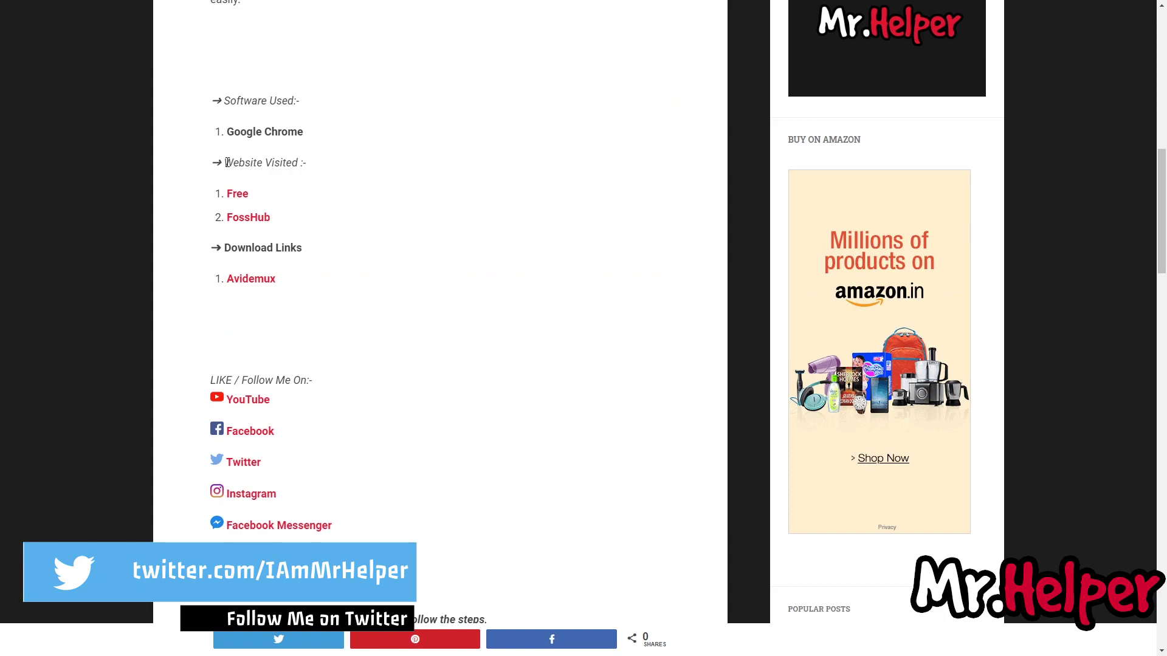
Scroll to the article's Download Links section, highlighting the Website Visited and Download Links headings
drag(224, 163, 300, 165)
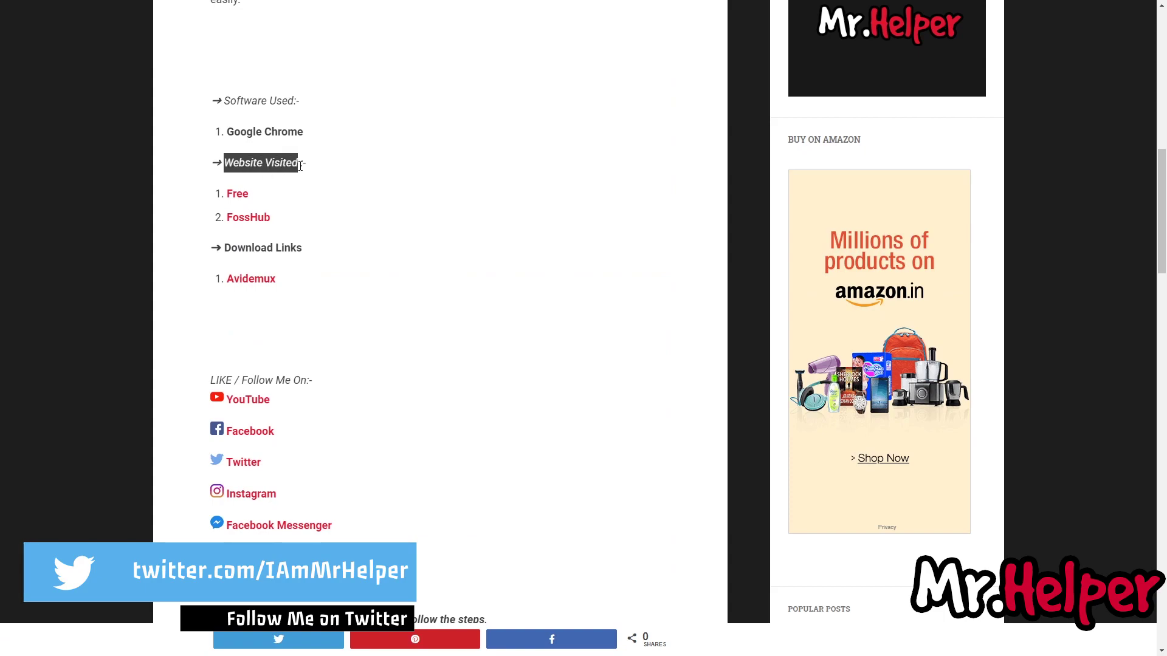
click(227, 246)
drag(226, 245, 302, 248)
drag(222, 167, 300, 164)
drag(225, 247, 308, 253)
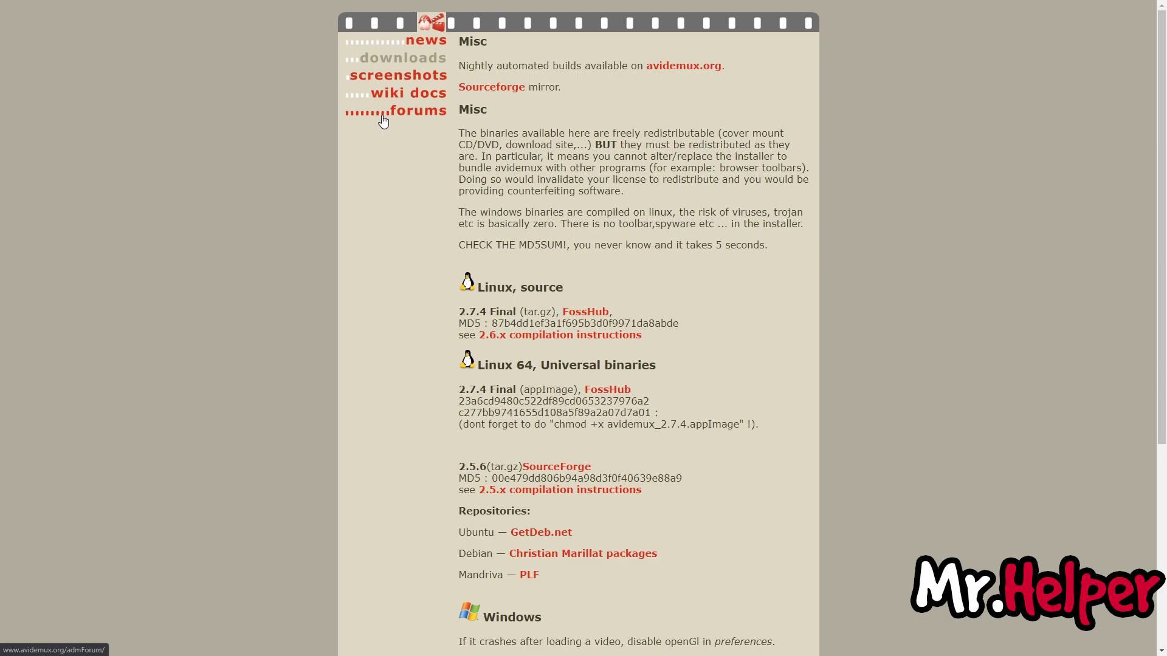
Scroll to the Windows builds and point out the win32 and win64 2.7.5 entries
scroll(406, 164, down, 5)
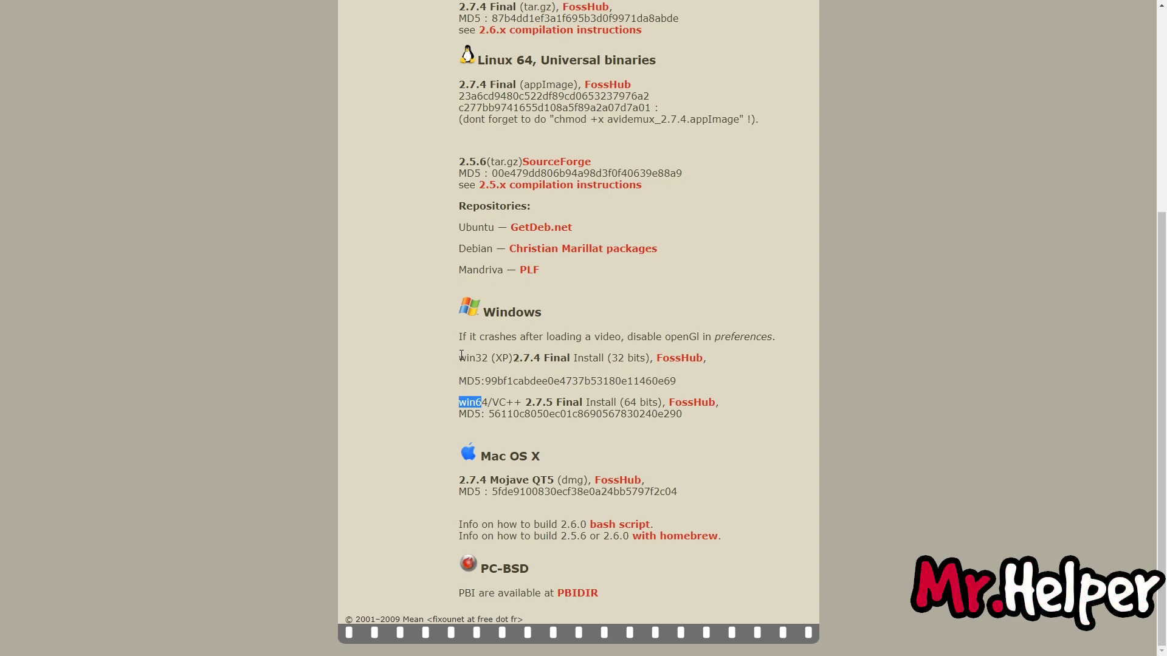
drag(461, 357, 488, 359)
double_click(464, 402)
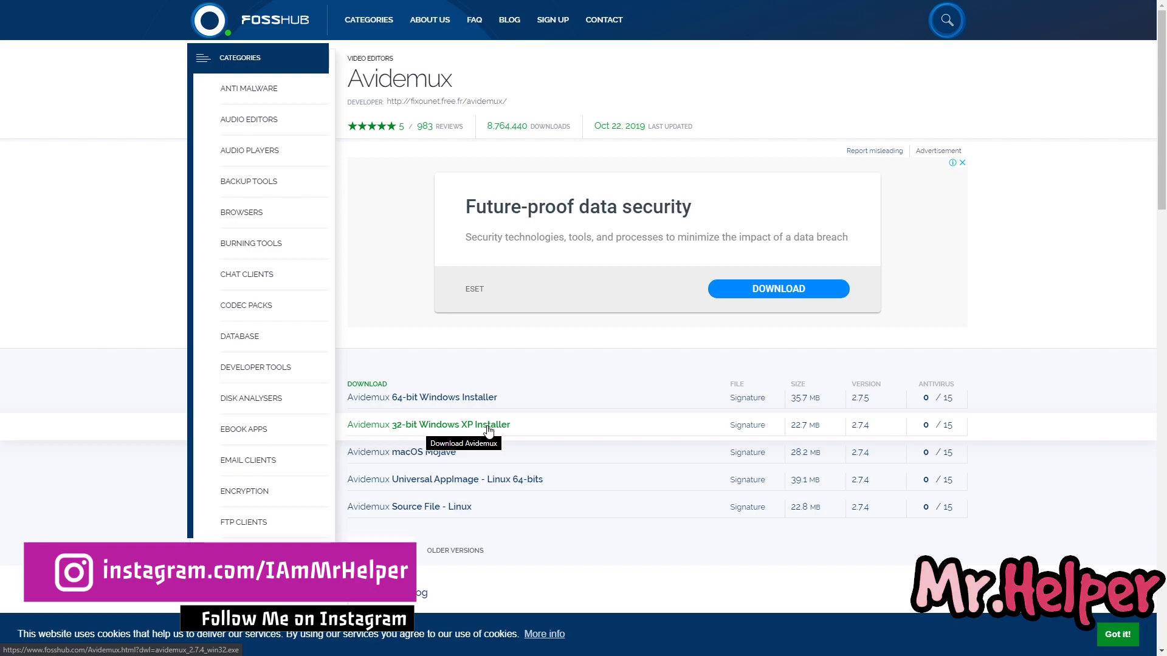
Download the Avidemux 64-bit Windows Installer from FossHub and save it to the Desktop
click(458, 399)
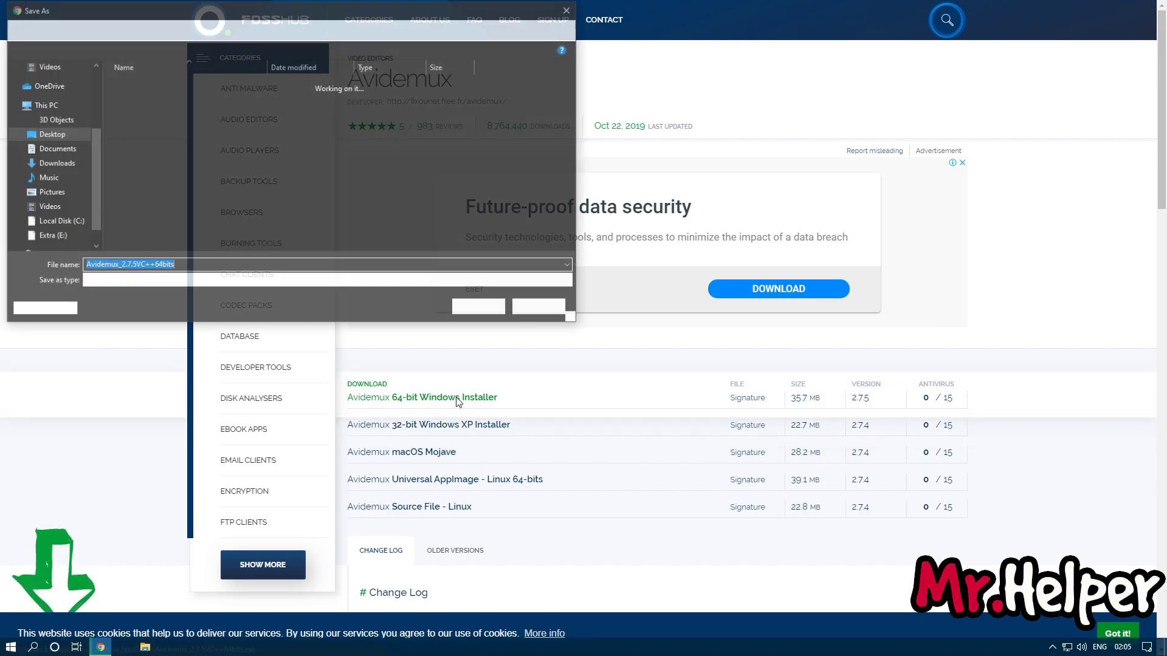
click(48, 135)
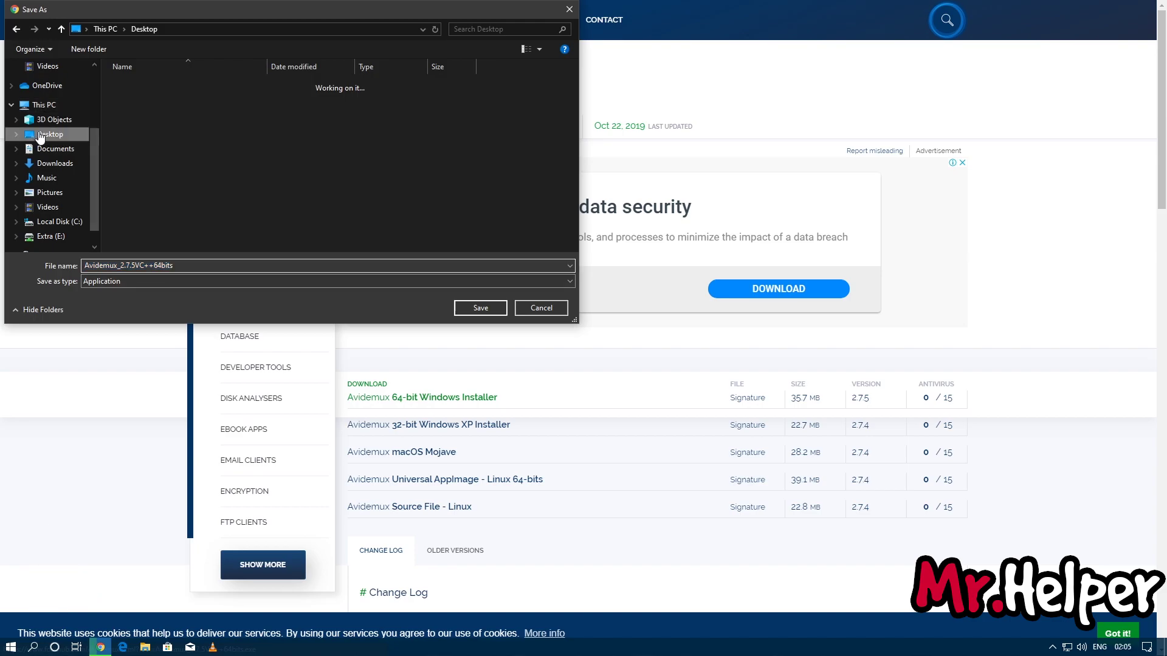
click(480, 309)
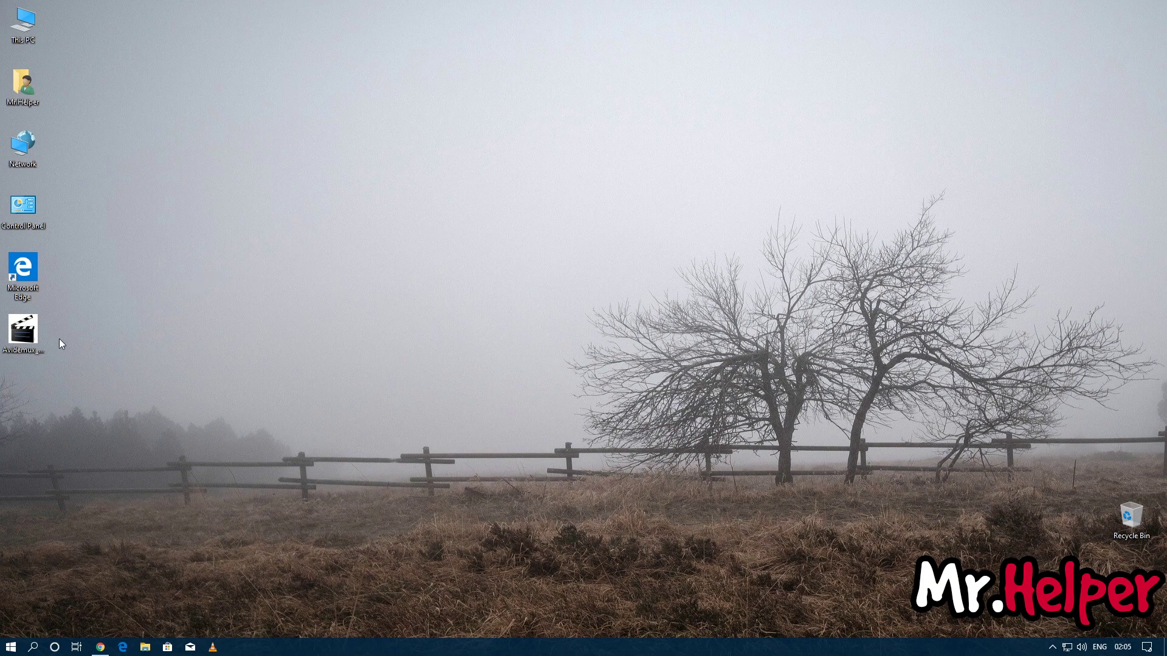
Launch the Avidemux installer from the desktop and move past the welcome page
click(32, 342)
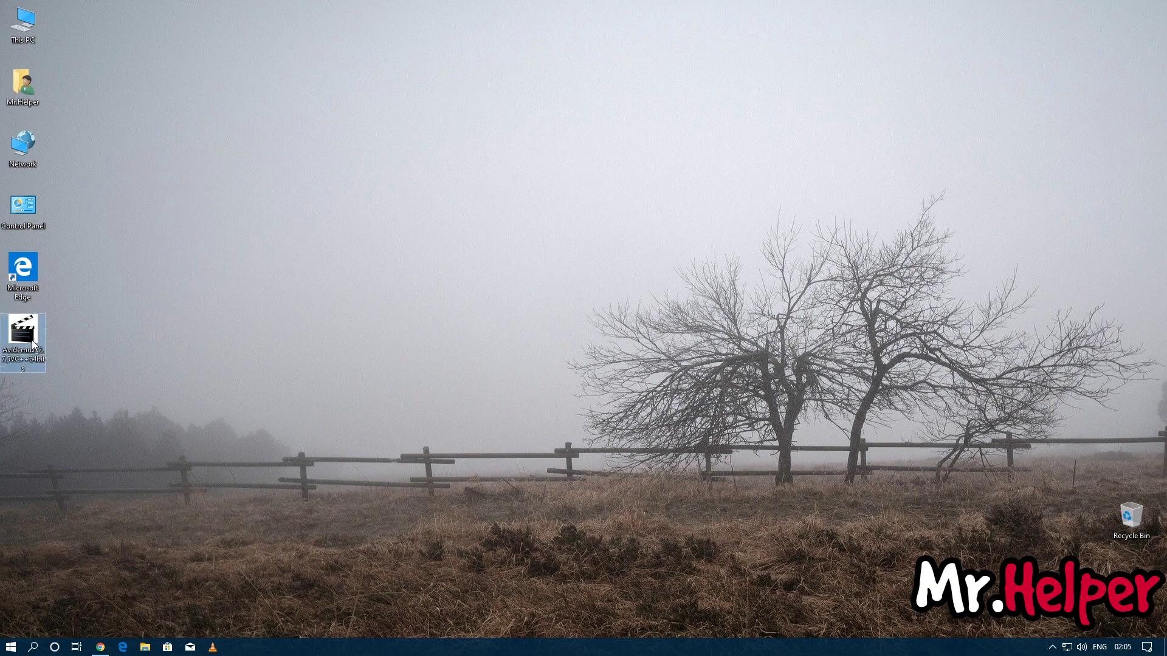
click(61, 376)
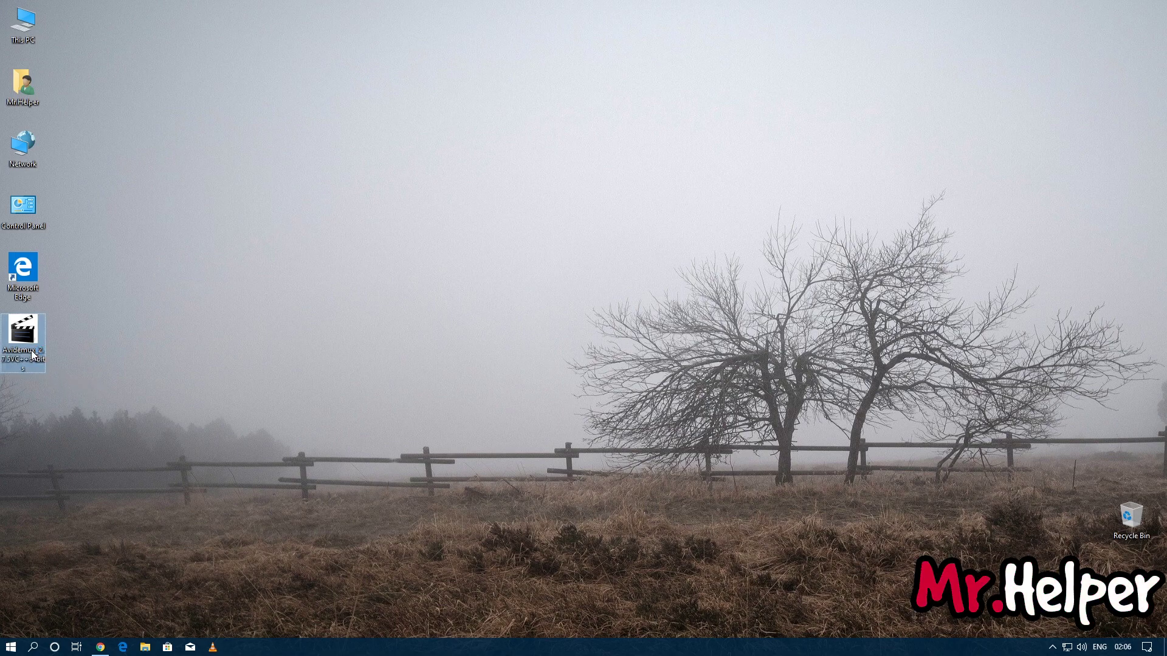
click(646, 432)
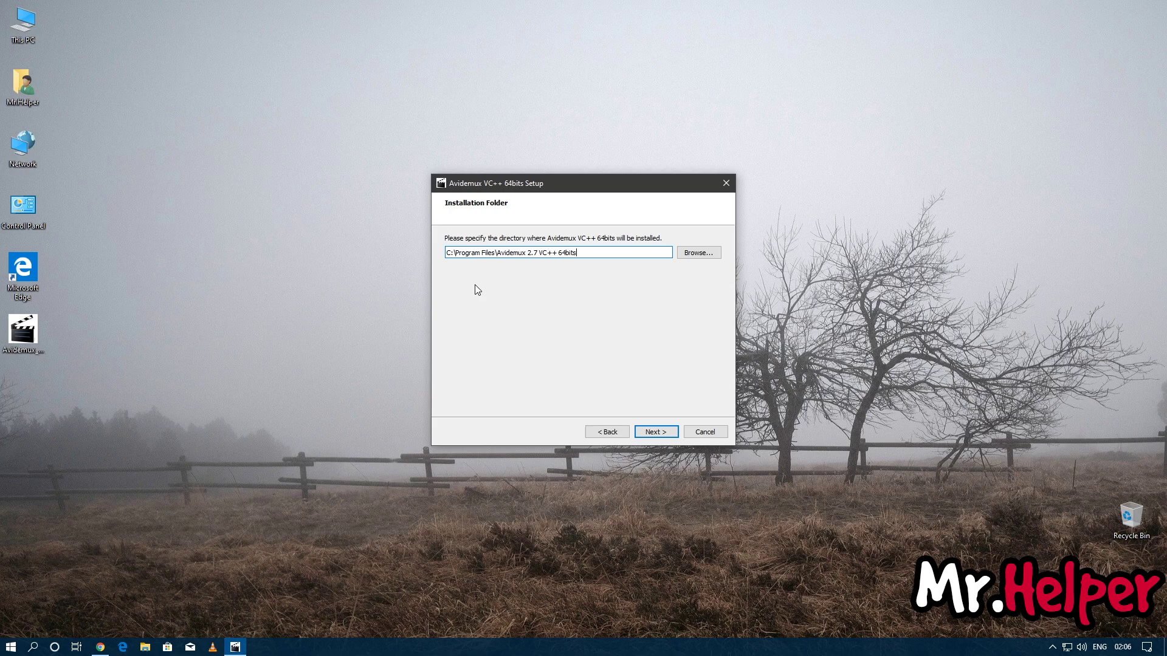
Check the available drives in This PC, then close it
click(25, 27)
double_click(26, 27)
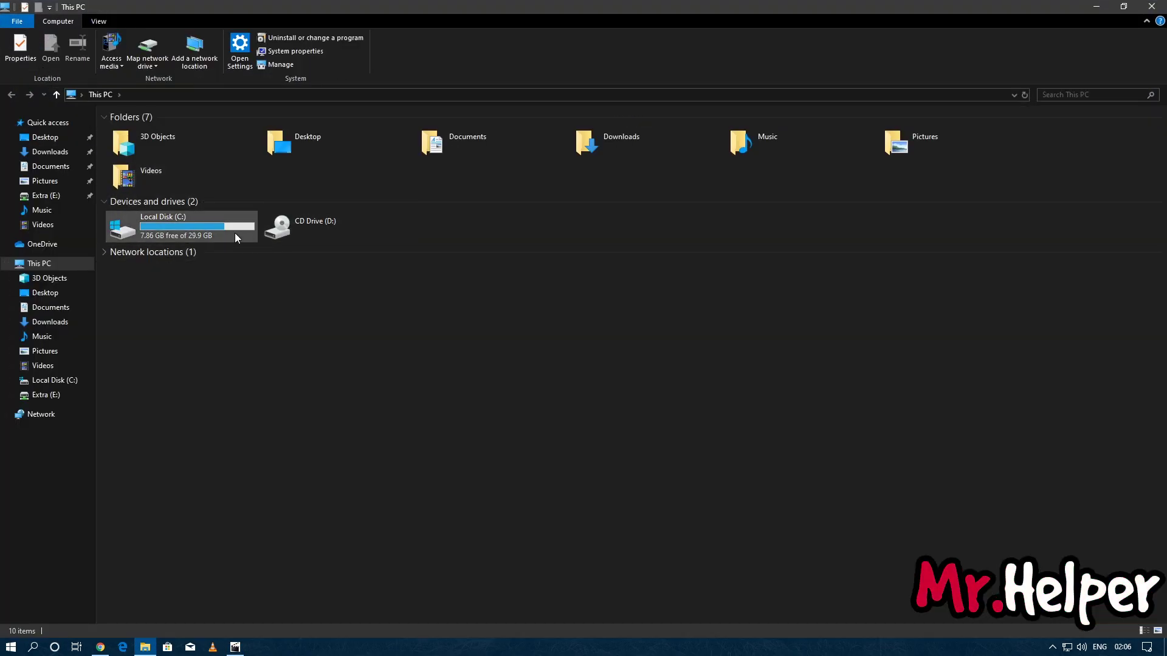
click(1151, 6)
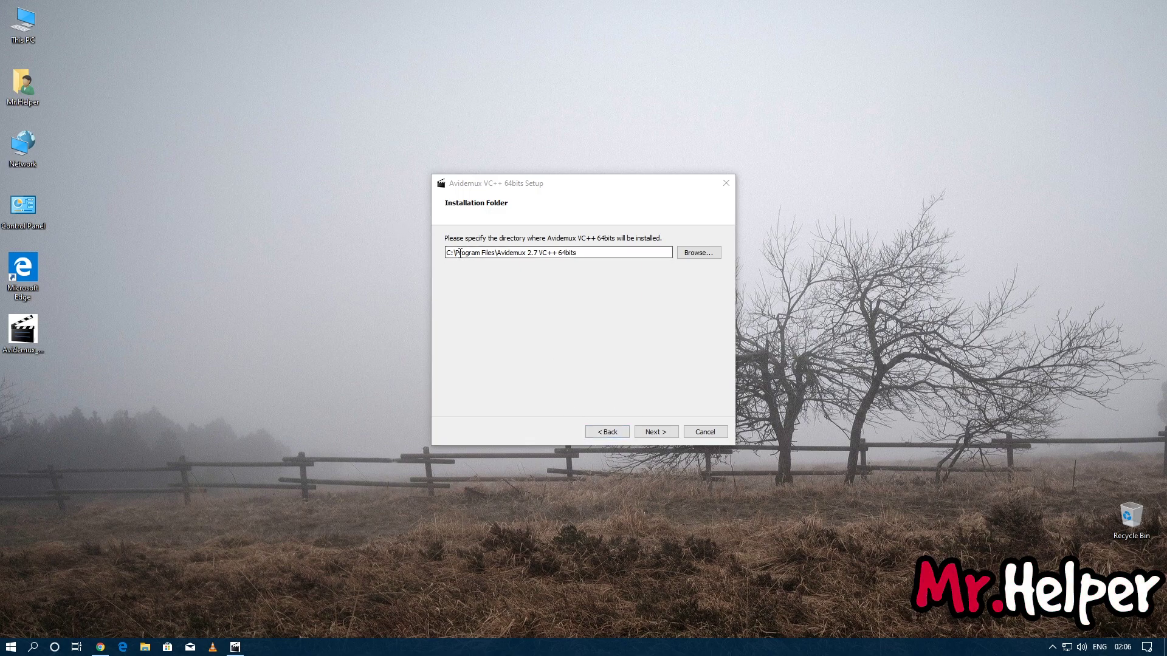
Keep the default install folder C:\Program Files\Avidemux 2.7 VC++ 64bits and continue
drag(459, 253, 597, 243)
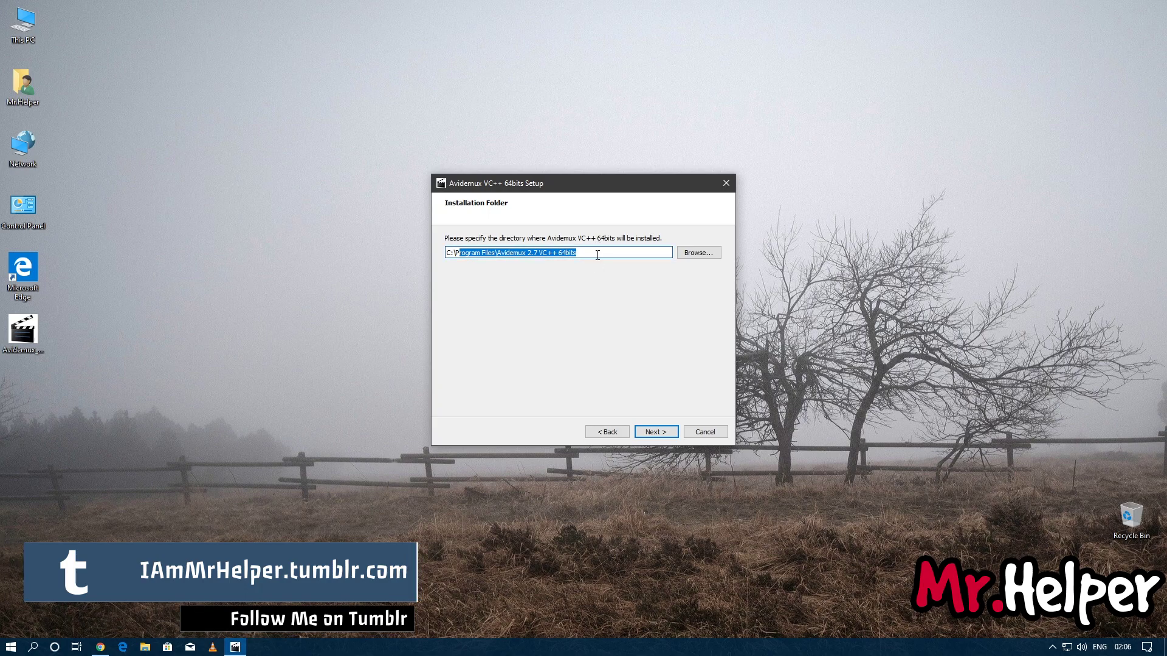
click(596, 255)
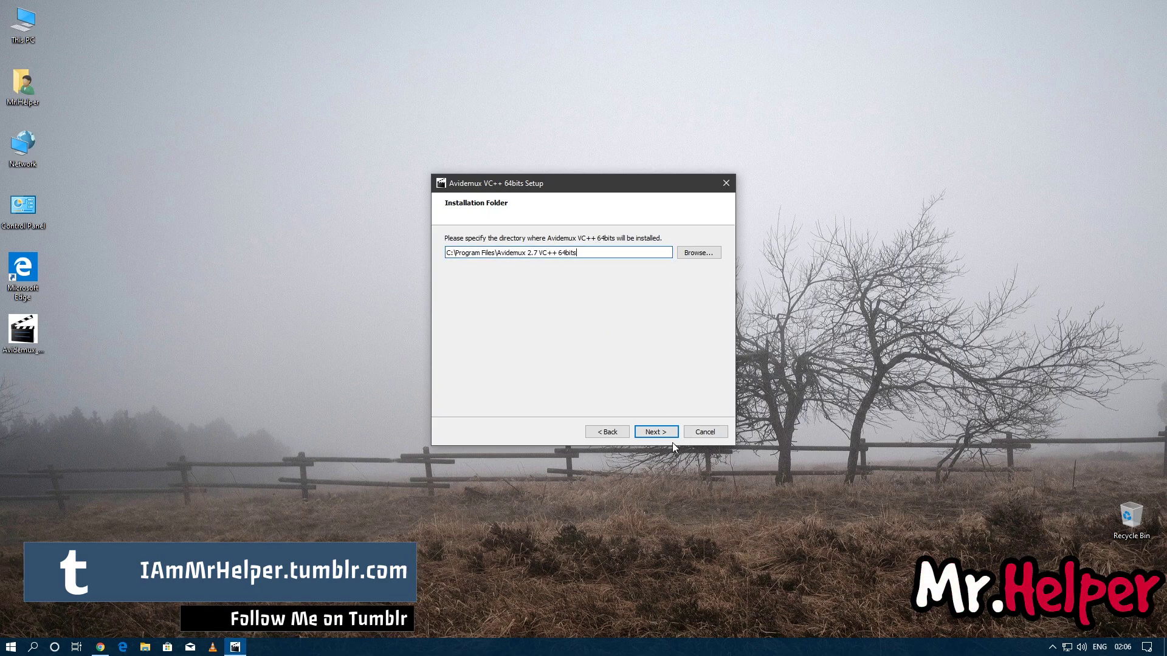
click(658, 434)
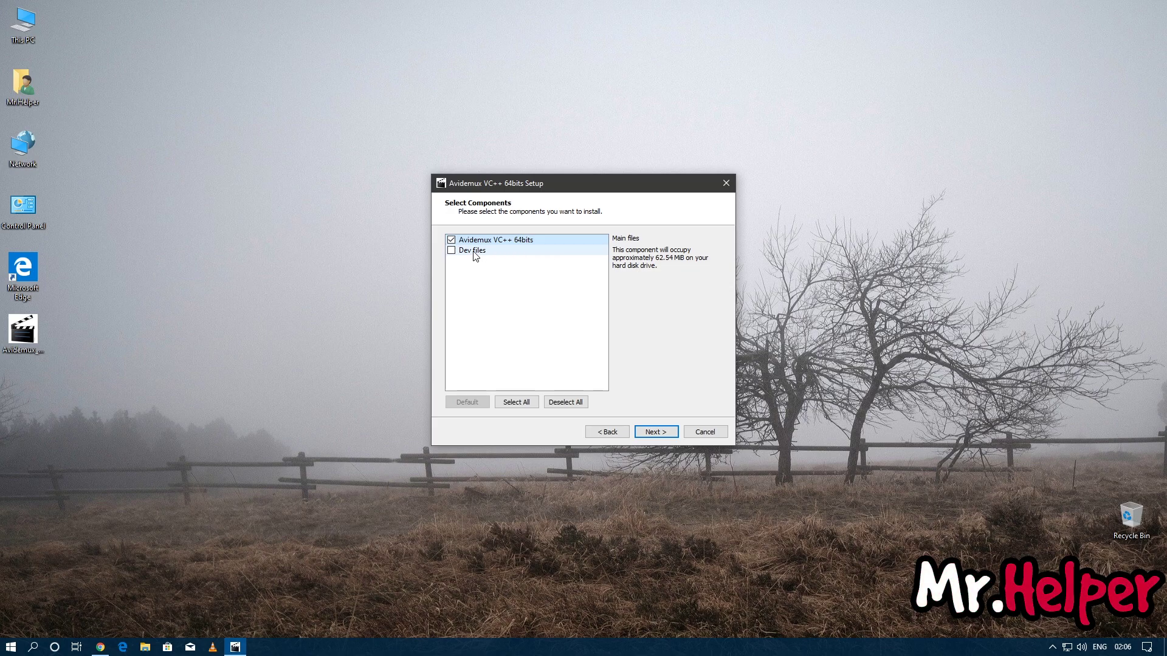
Keep the default components, read through and accept the GNU GPL licence, and continue installing
click(653, 432)
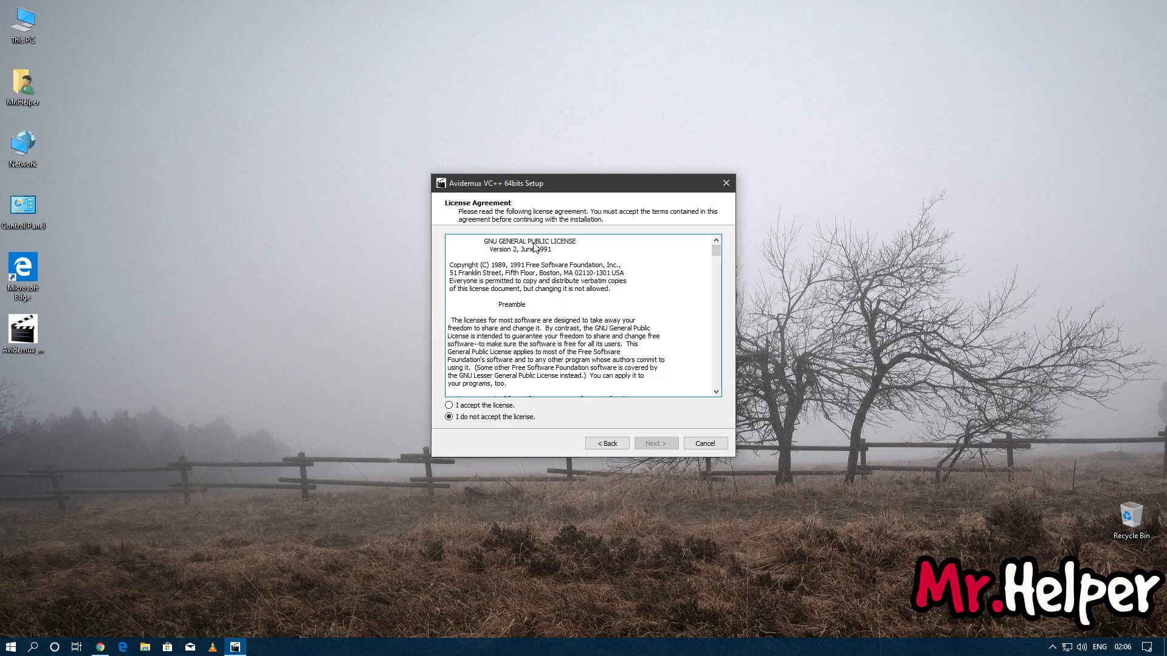
scroll(547, 298, down, 12)
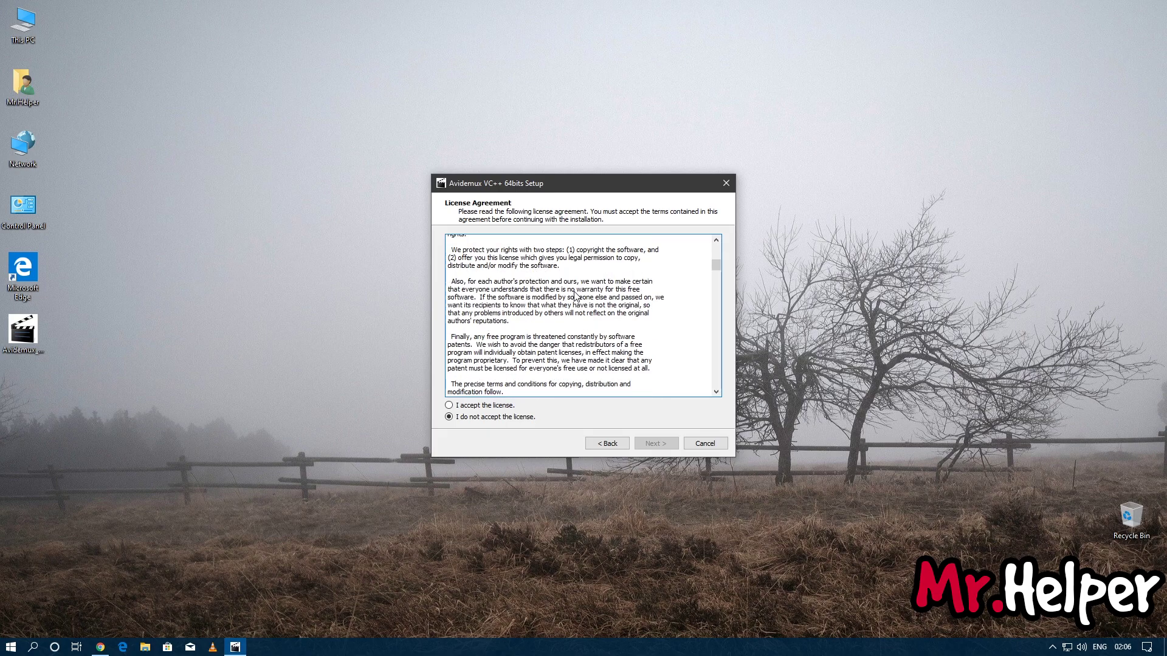
drag(717, 265, 697, 396)
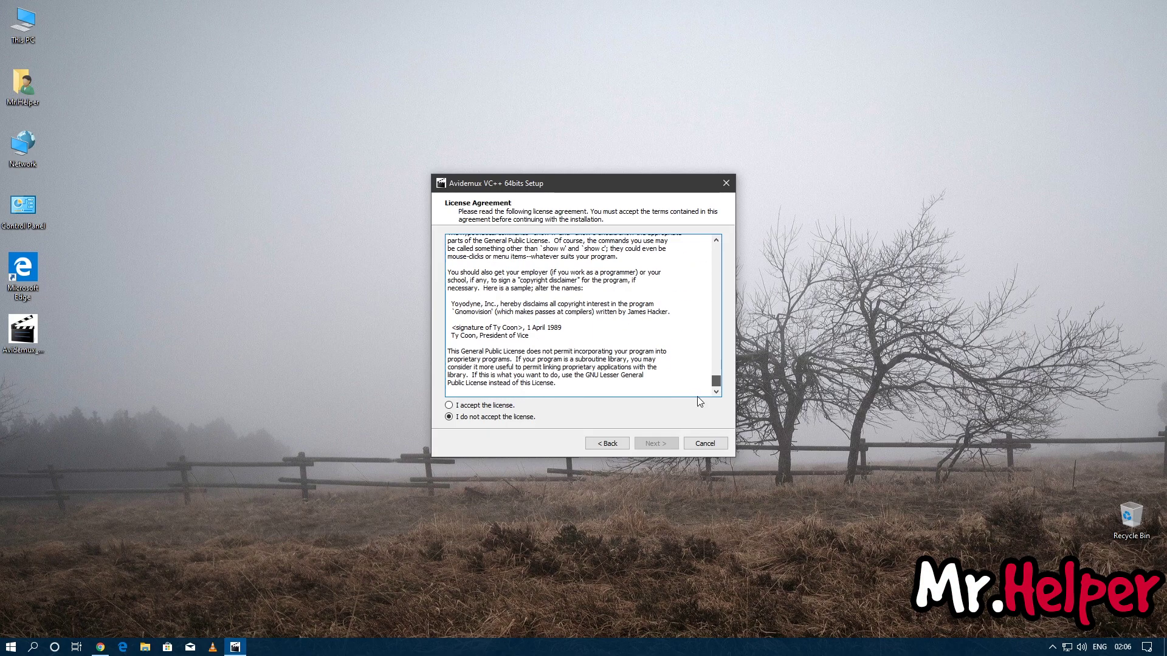
click(515, 405)
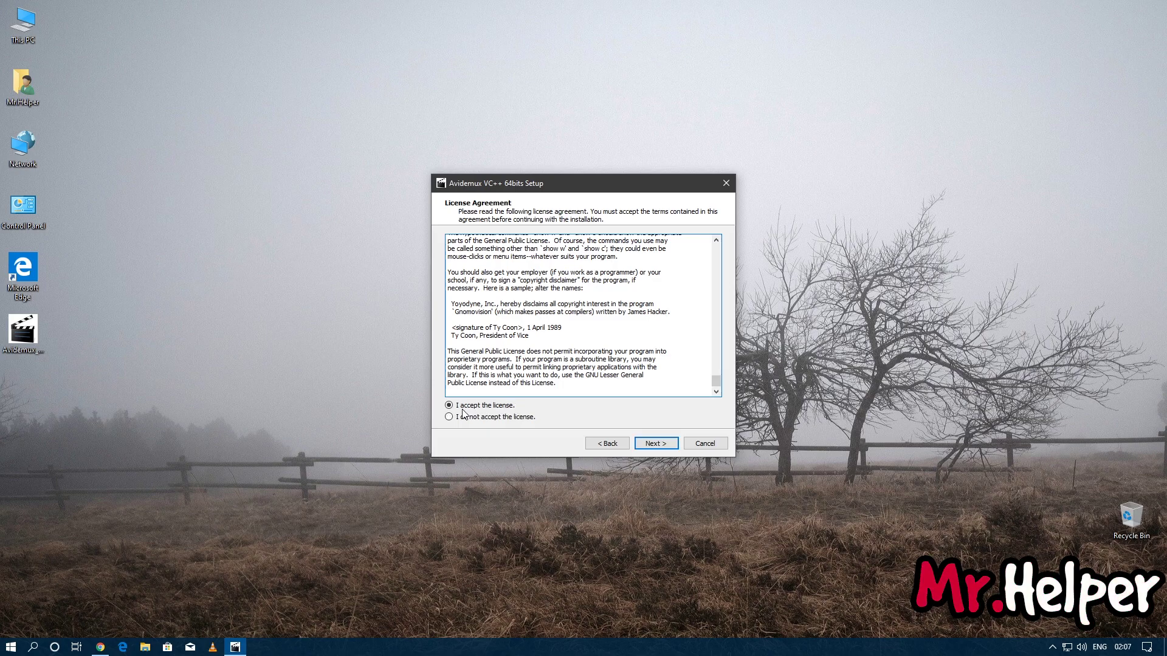
click(654, 443)
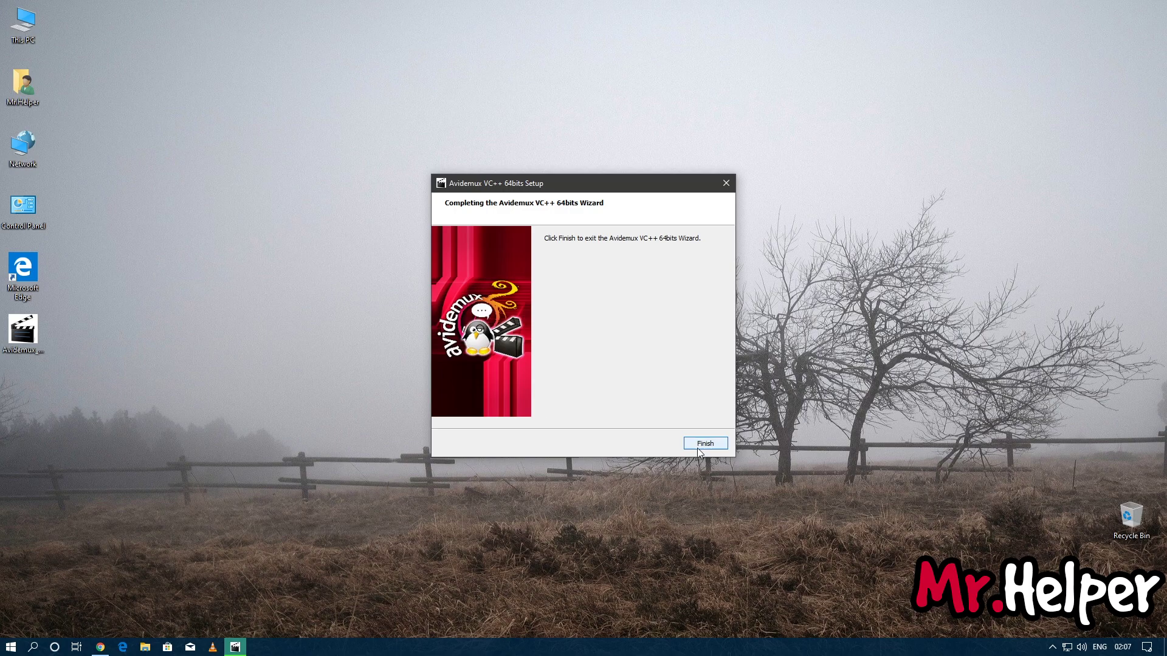
Finish the setup wizard and launch Avidemux from a Start menu search for 'avide'
click(699, 446)
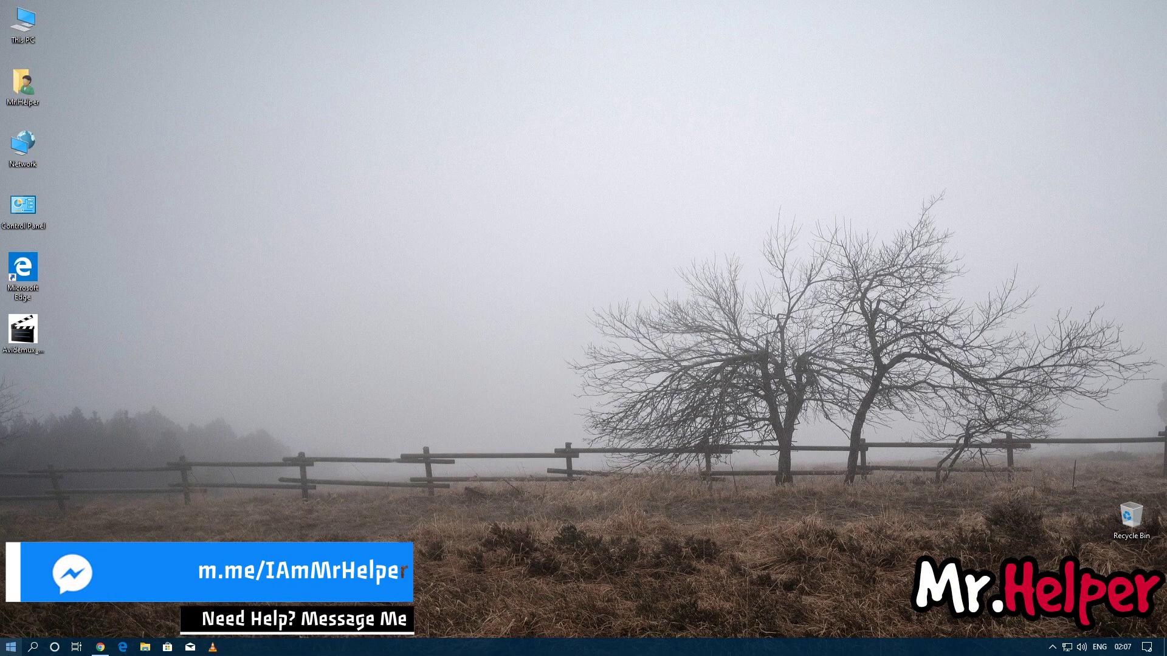
click(12, 645)
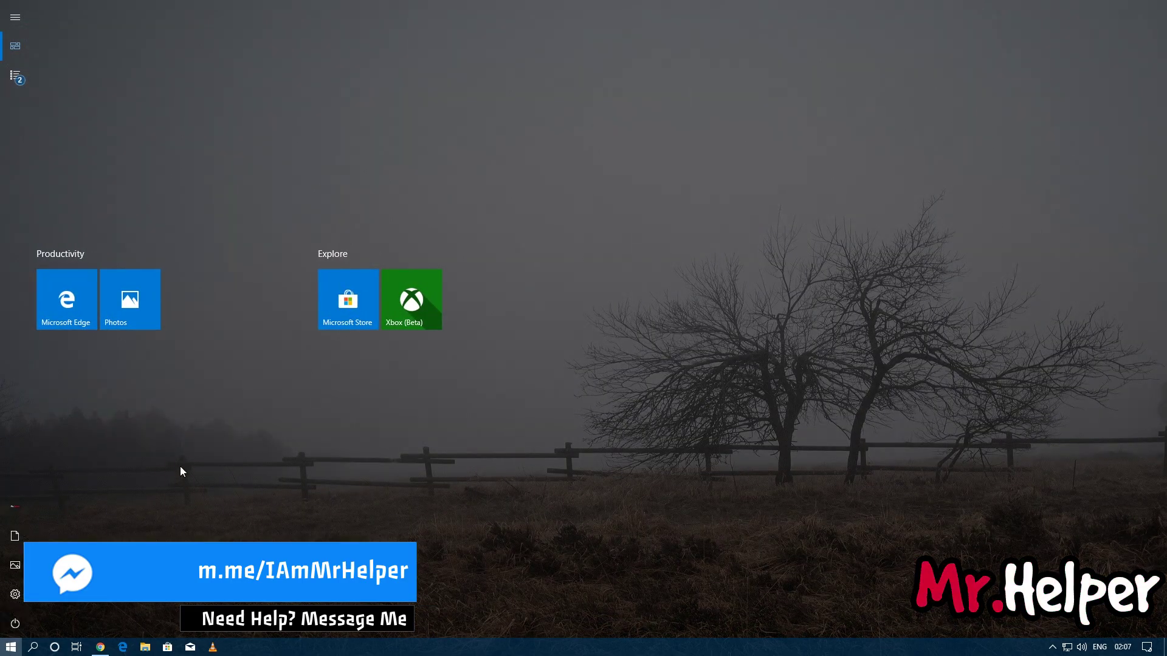
text(avide)
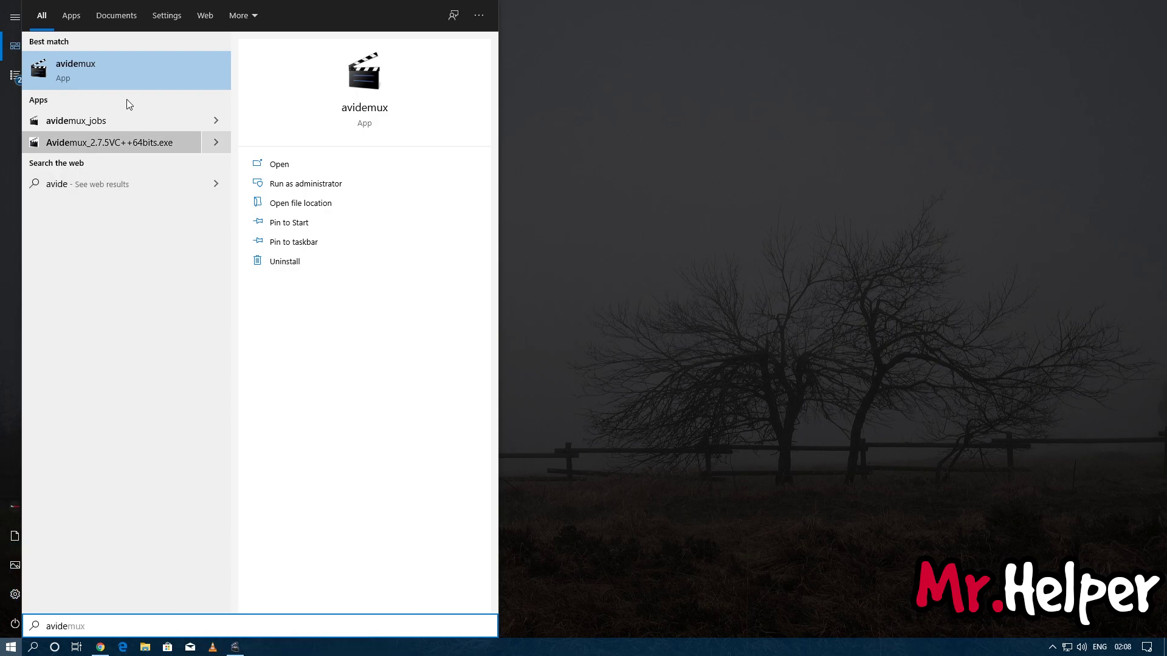
key(Return)
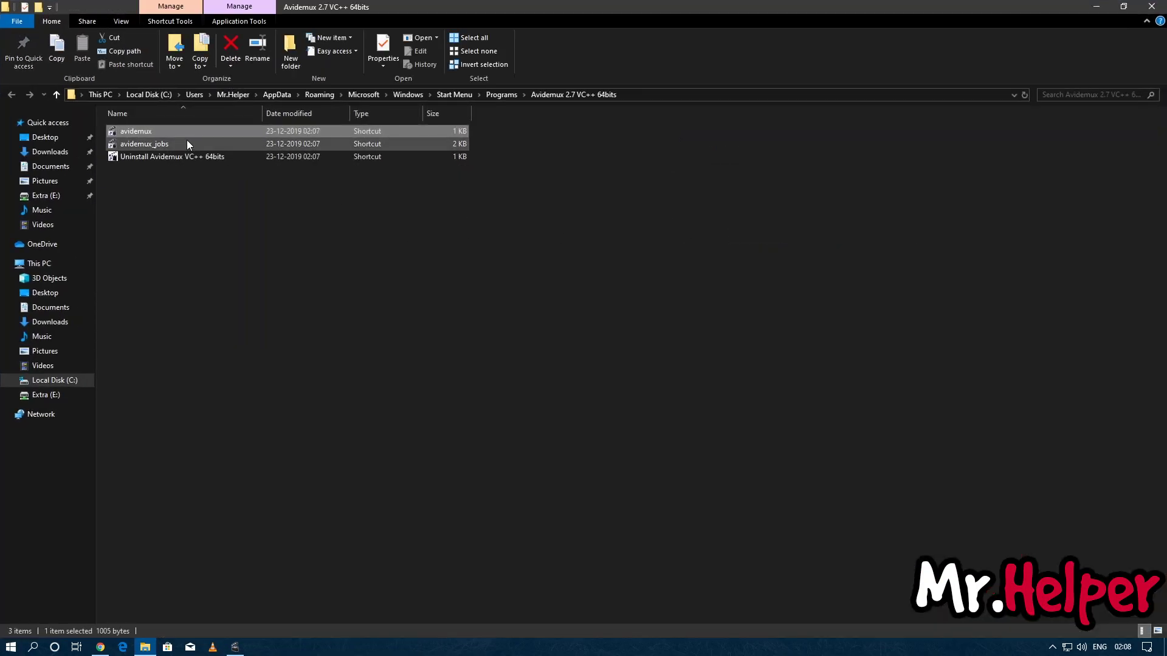
Copy the avidemux shortcut onto the desktop and place it beneath the other icons
right_click(148, 133)
click(211, 292)
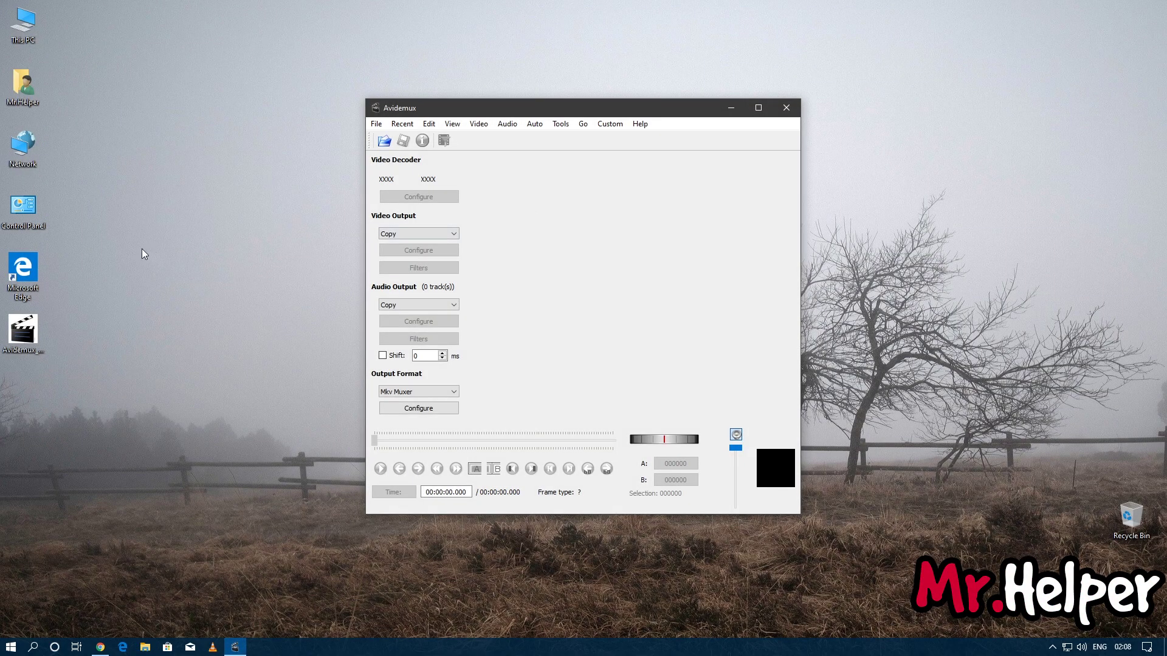
right_click(111, 245)
click(144, 298)
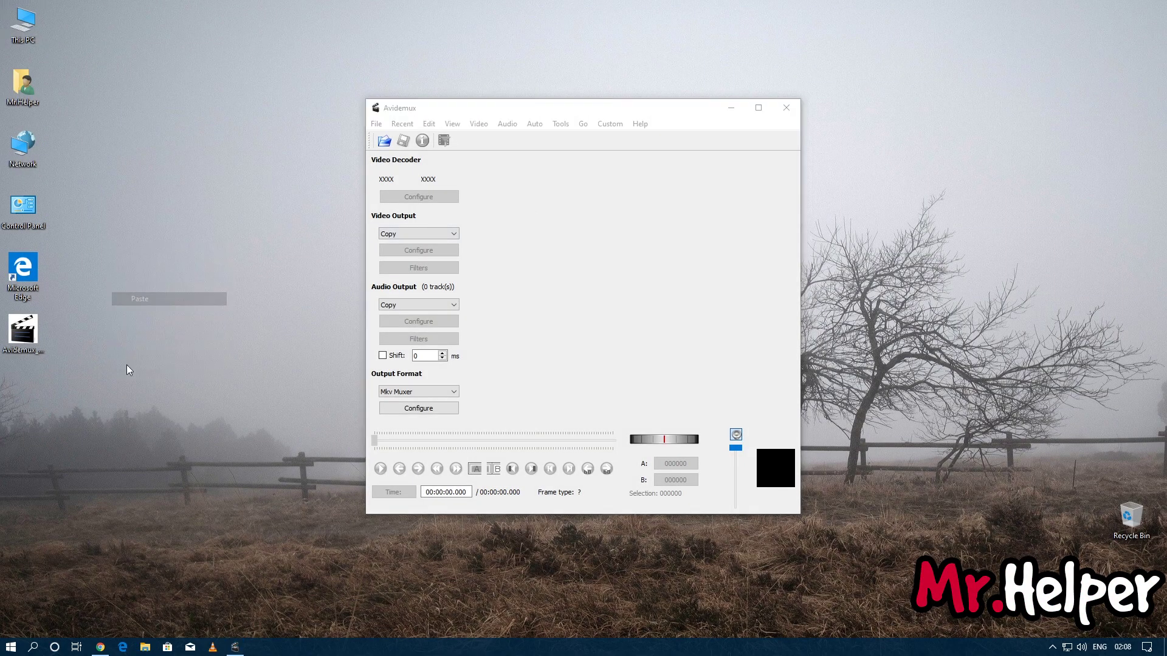
drag(115, 209, 24, 394)
click(95, 363)
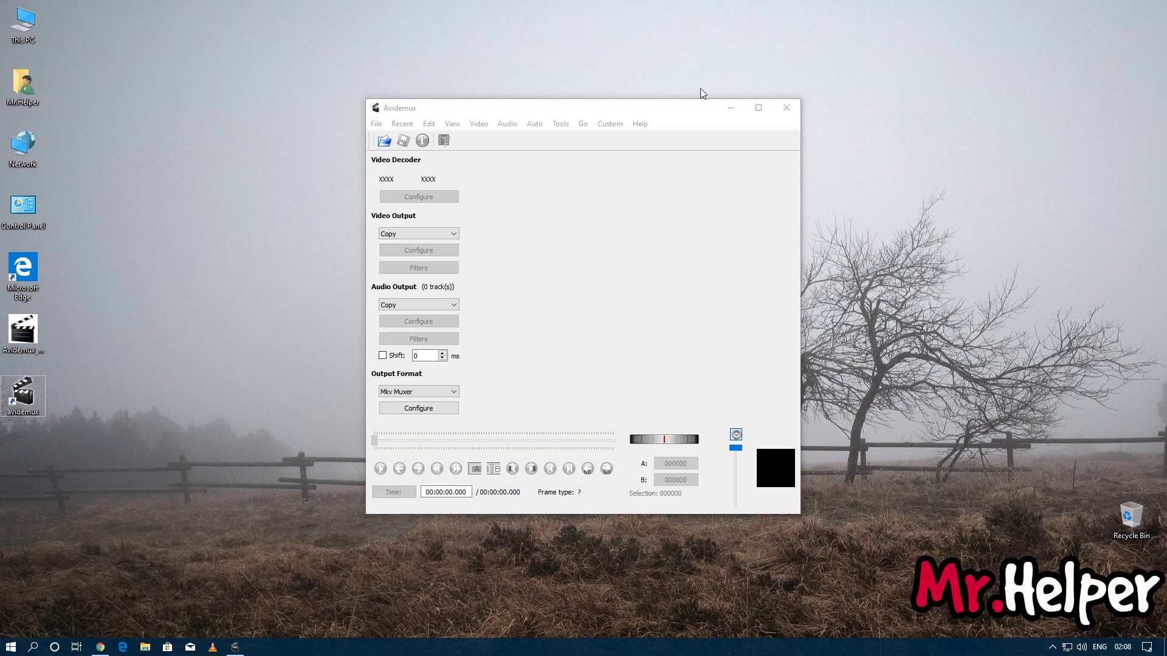
Minimize the Avidemux window and refresh the desktop
click(731, 108)
right_click(775, 126)
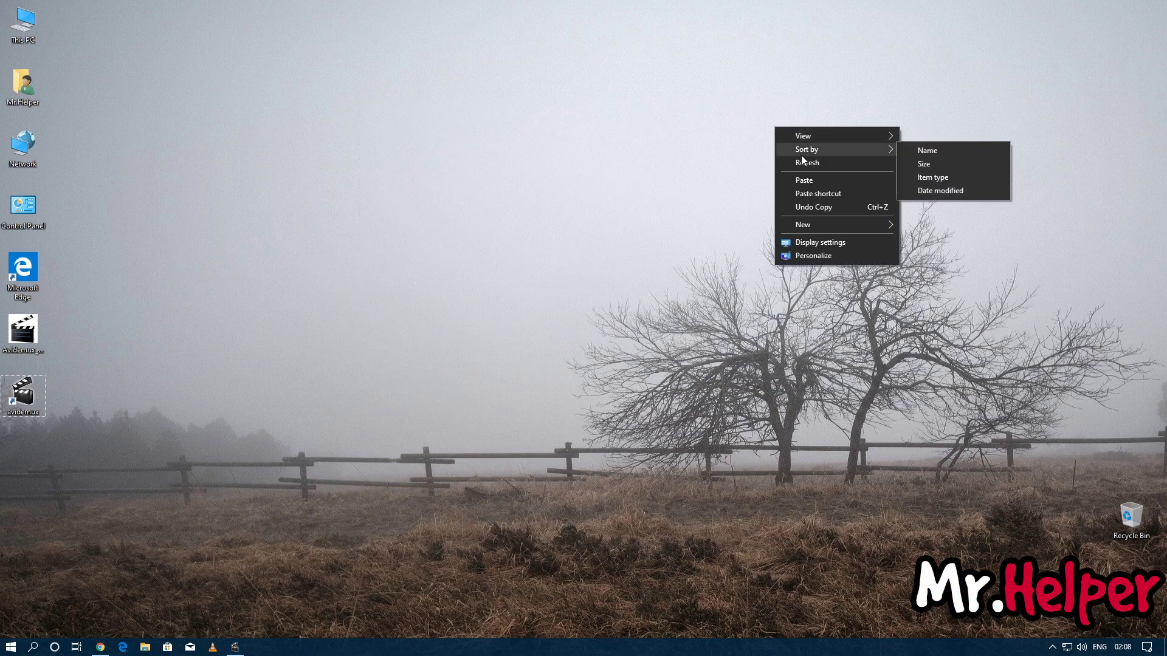
click(804, 163)
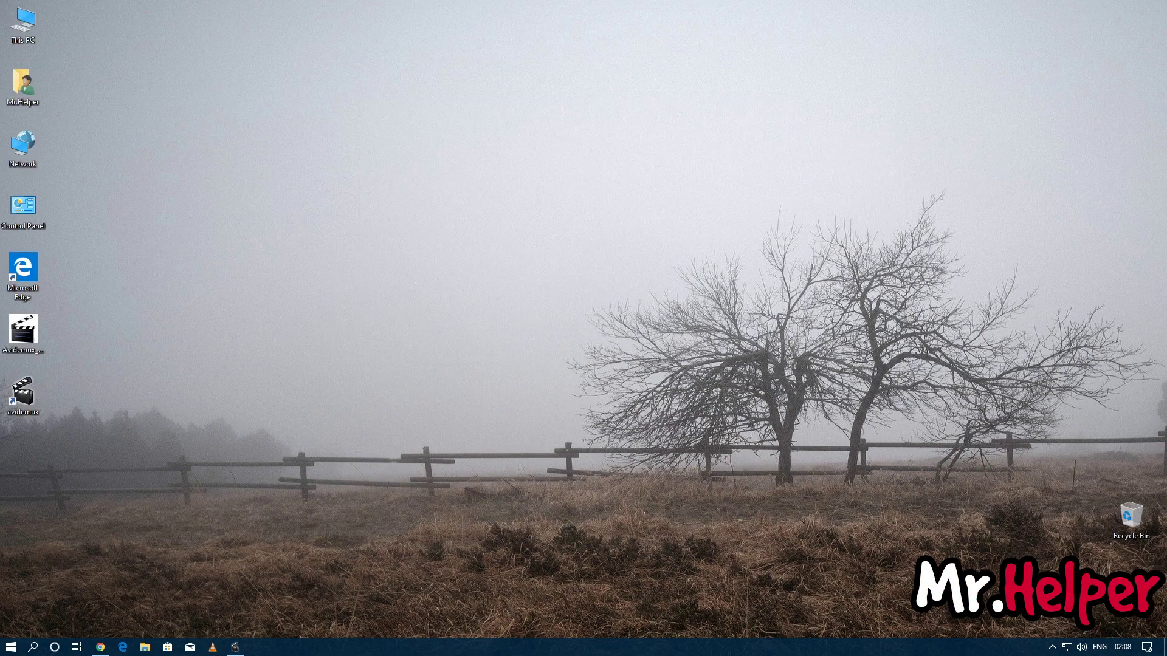